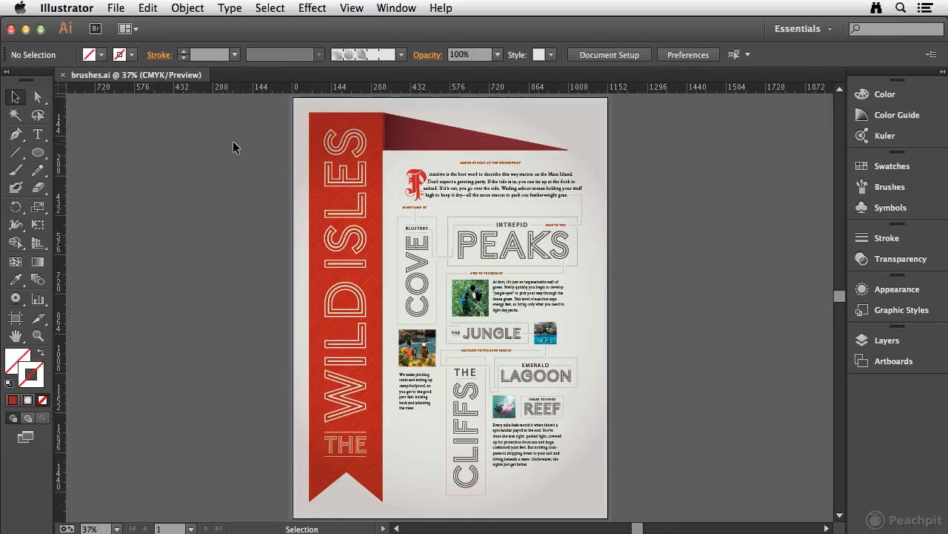
Step: Paint a long S-shaped stroke with the grey shell pattern brush on the empty canvas left of the artboard, using the Paintbrush tool
click(16, 170)
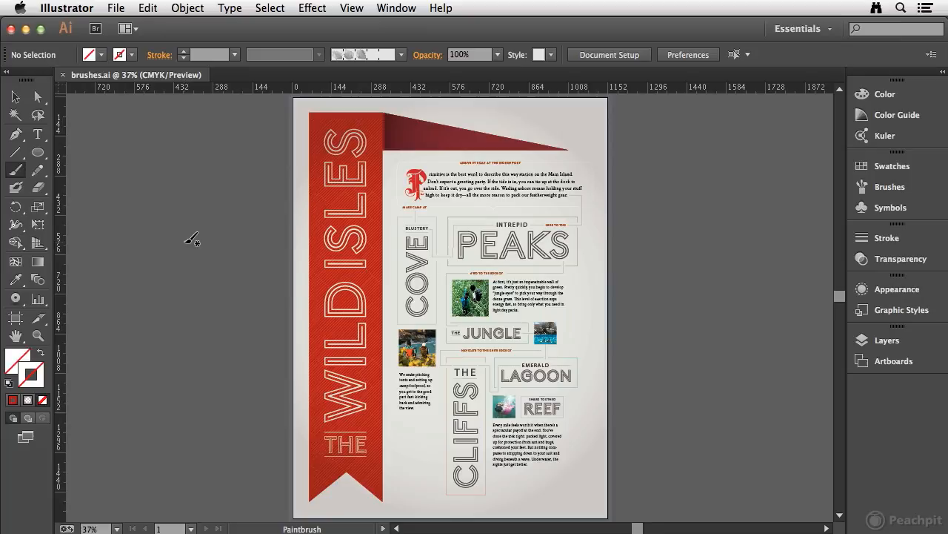
click(903, 188)
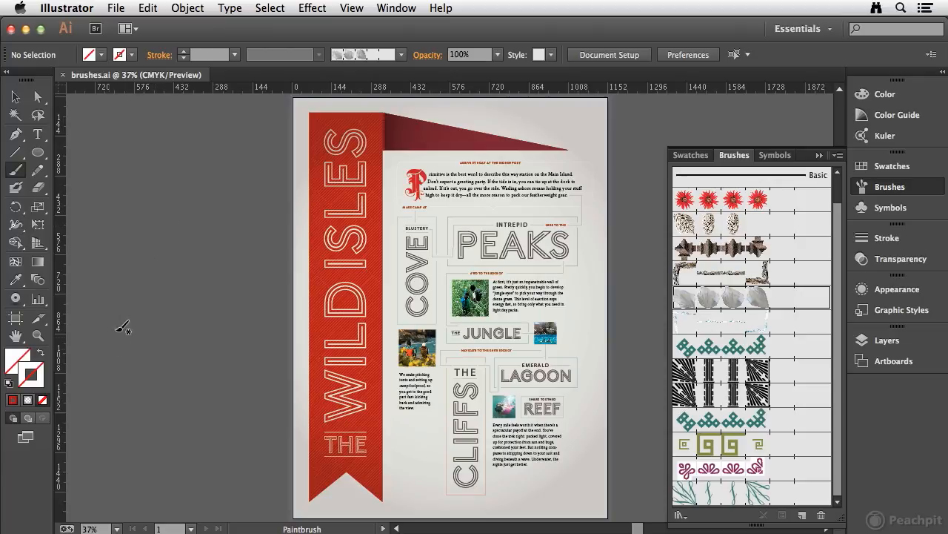
drag(139, 394, 139, 378)
drag(252, 221, 258, 170)
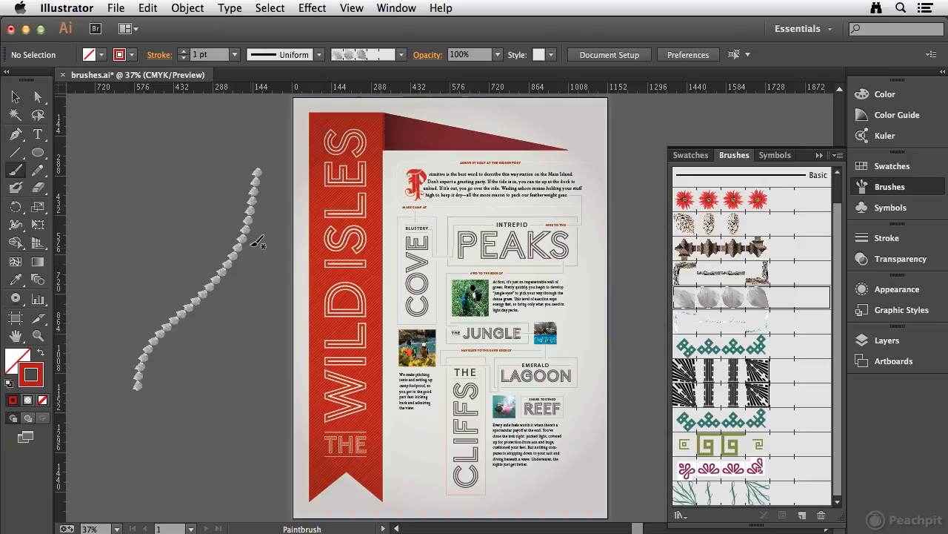
Step: Select the painted shell stroke and delete it, returning to the Paintbrush tool
key(v)
click(227, 271)
key(b)
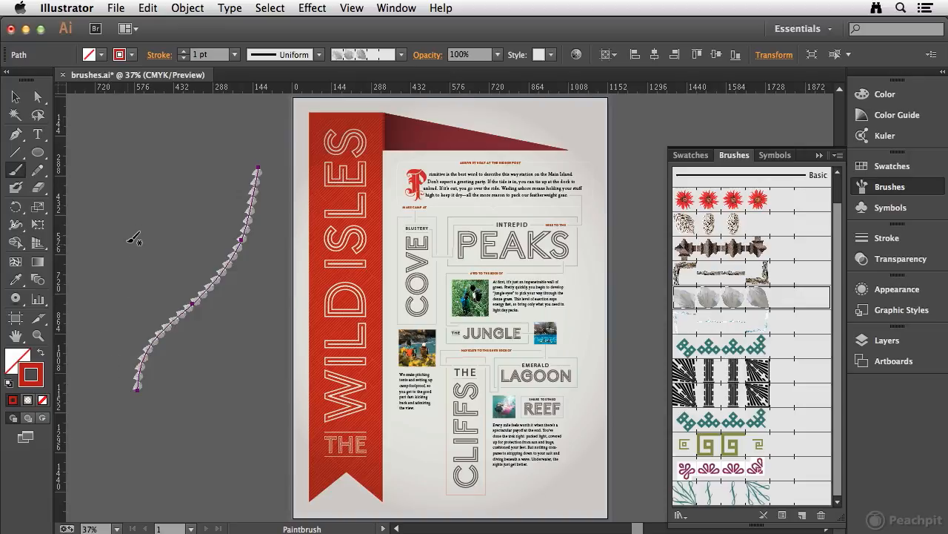
key(Delete)
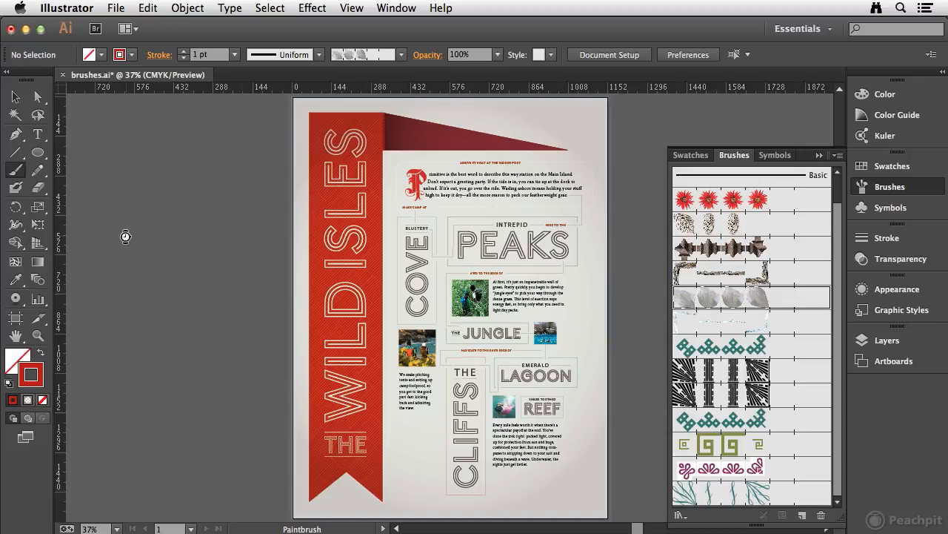
Step: Paint a long S-shaped stroke with the teal diamond pattern brush on the empty canvas left of the artboard
click(722, 348)
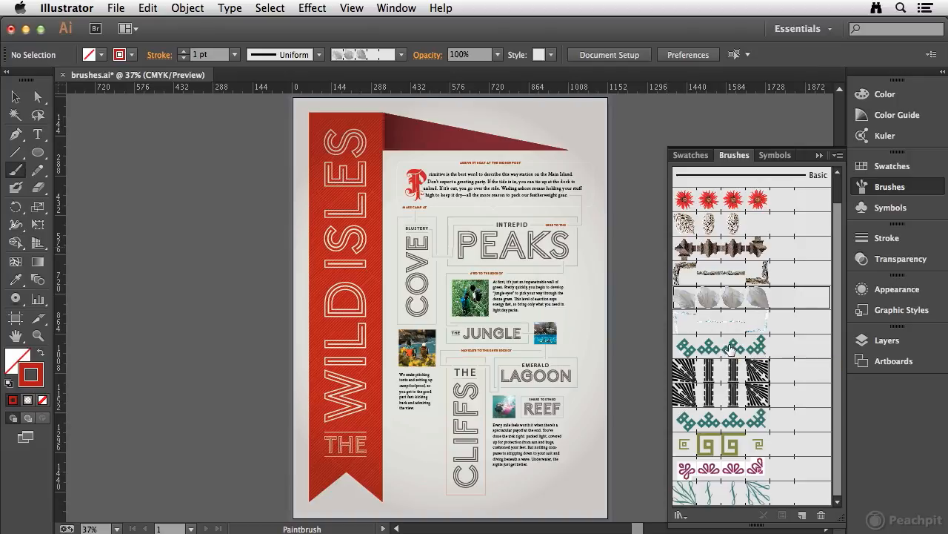
drag(126, 442, 129, 400)
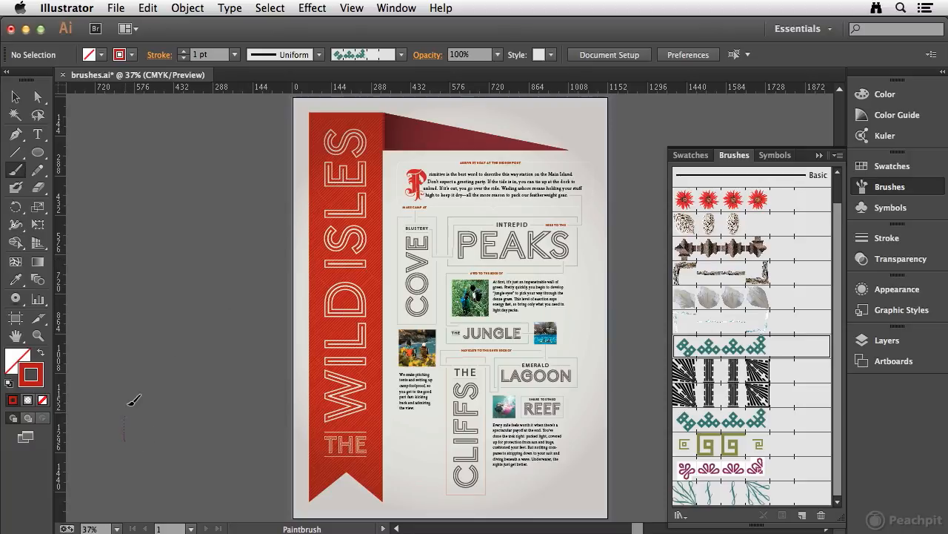
drag(280, 163, 278, 165)
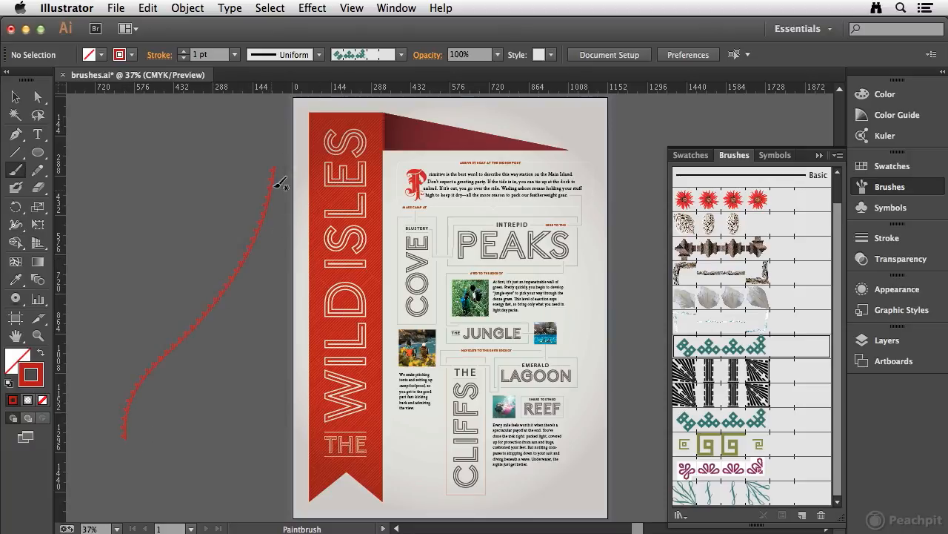
Step: Select the painted diamond-pattern stroke and recolour it dark blue with a swatch
key(v)
click(211, 315)
key(b)
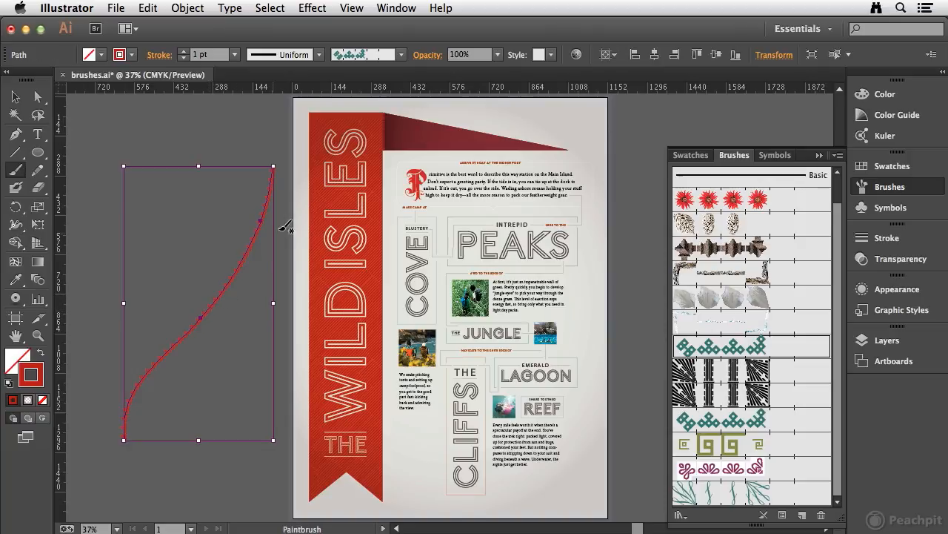
click(923, 169)
click(718, 214)
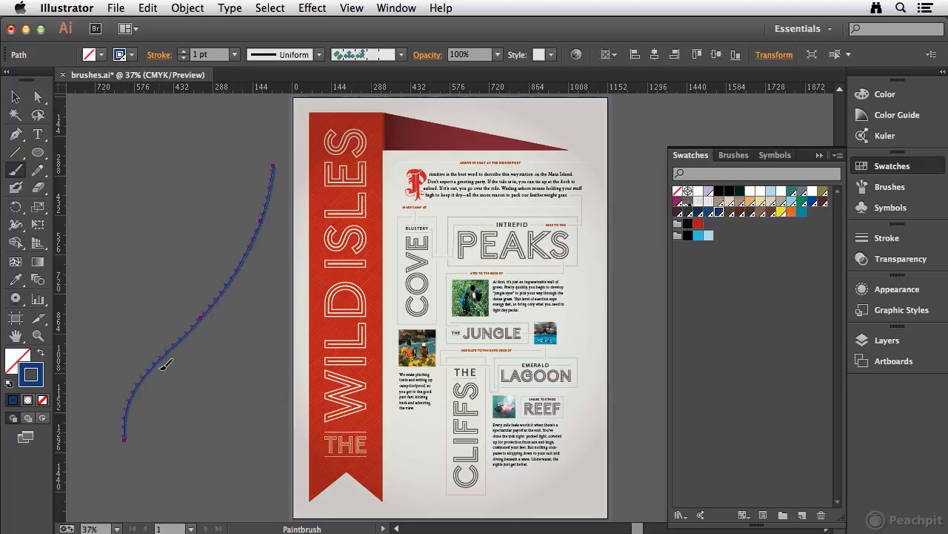
Step: Set the painted diamond-pattern stroke's weight to 3 pt and remove the stroke from the canvas
click(183, 51)
click(183, 51)
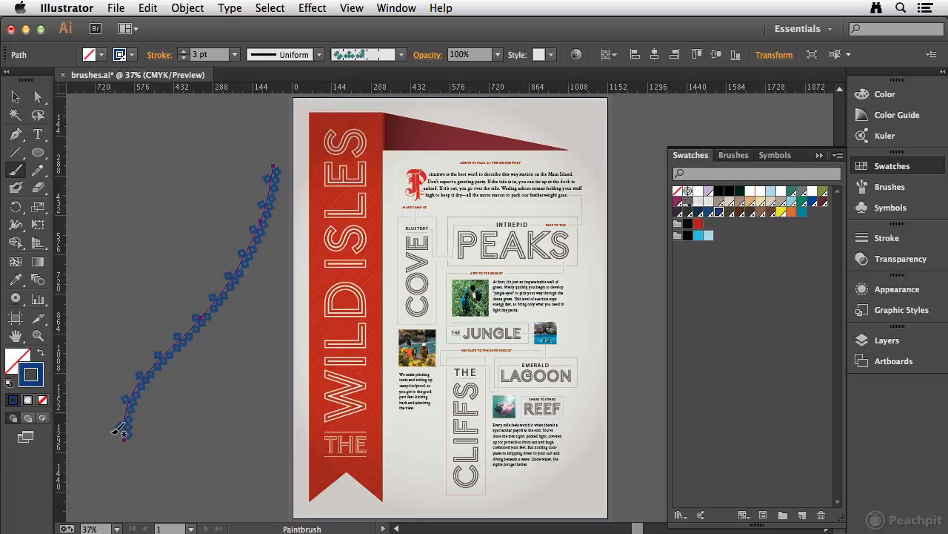
key(super+shift+a)
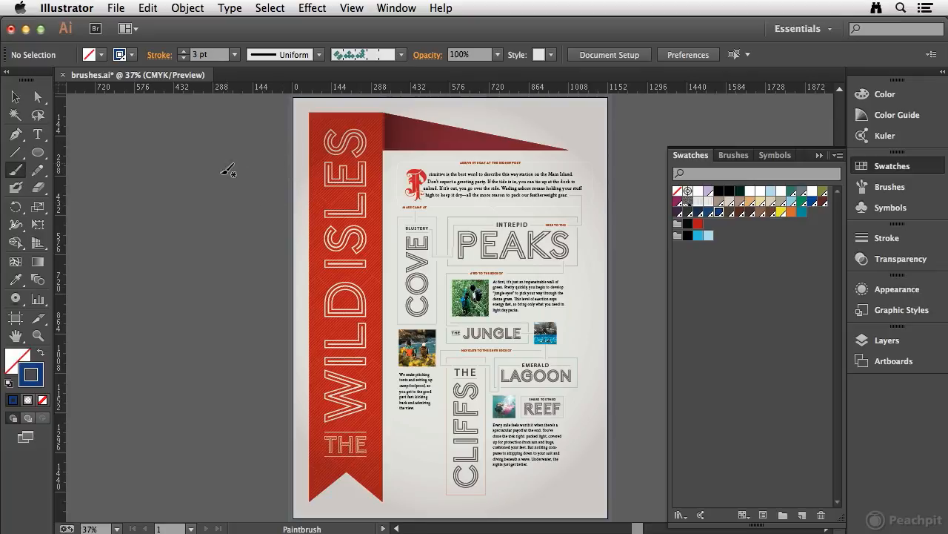
Step: Apply Pattern Brush 26 to the outline of the red ribbon banner
key(v)
click(311, 144)
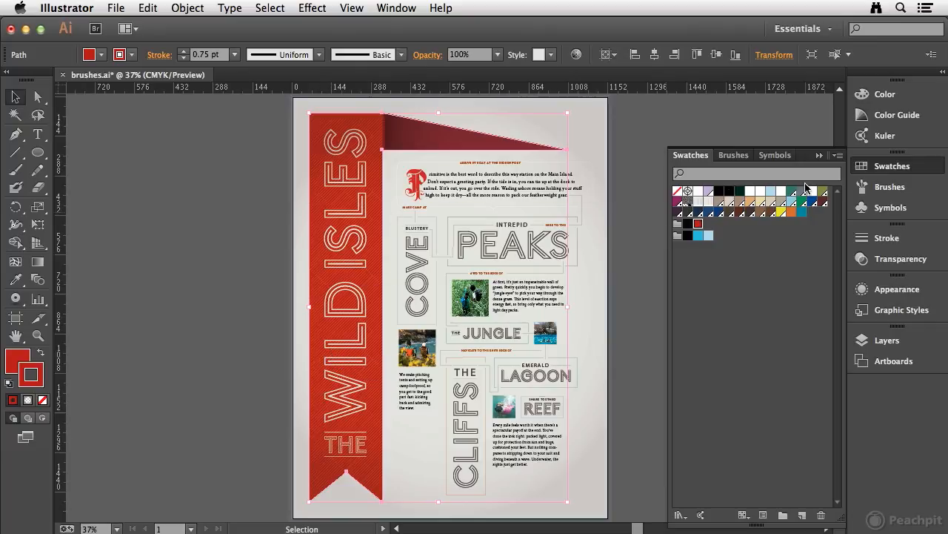
click(902, 189)
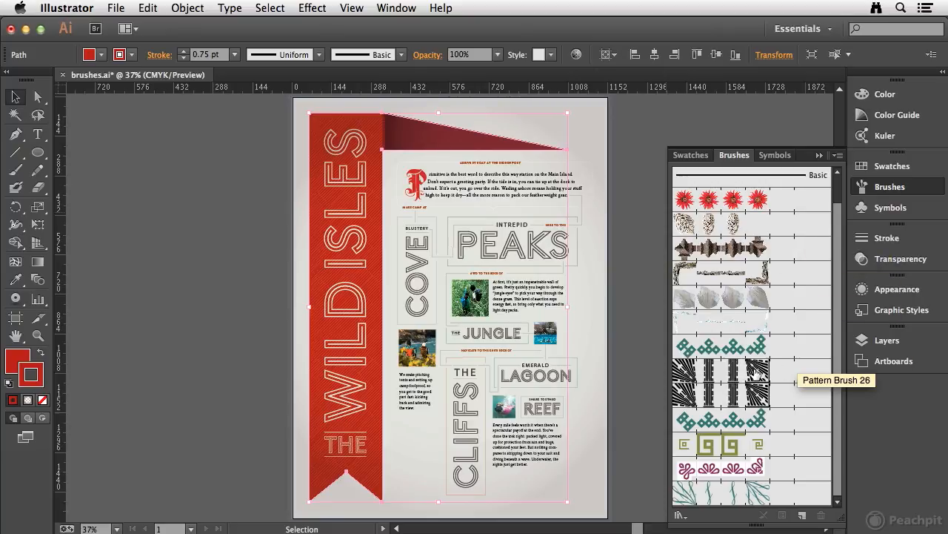
click(758, 374)
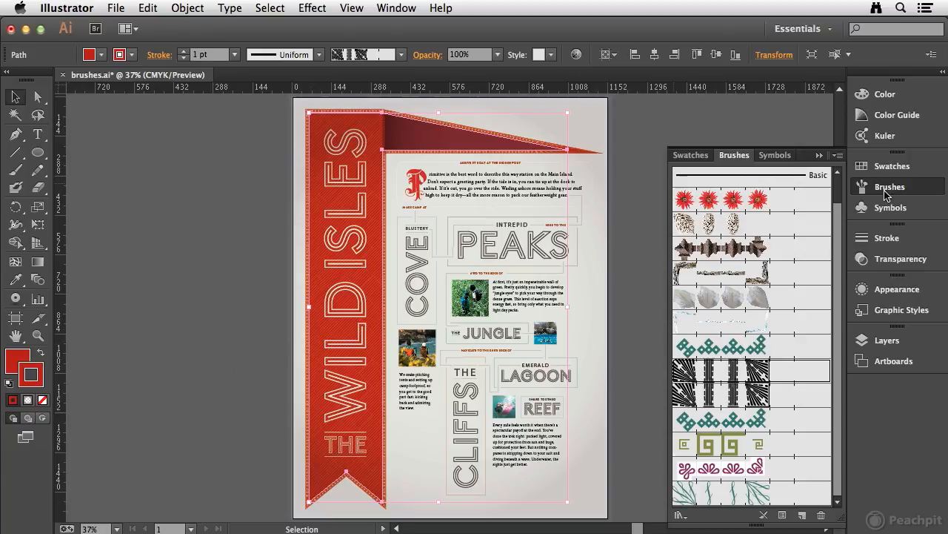
Step: Set the red ribbon outline's stroke weight to 0.75 pt and inspect the patterned border up close at the ribbon's fold
click(213, 56)
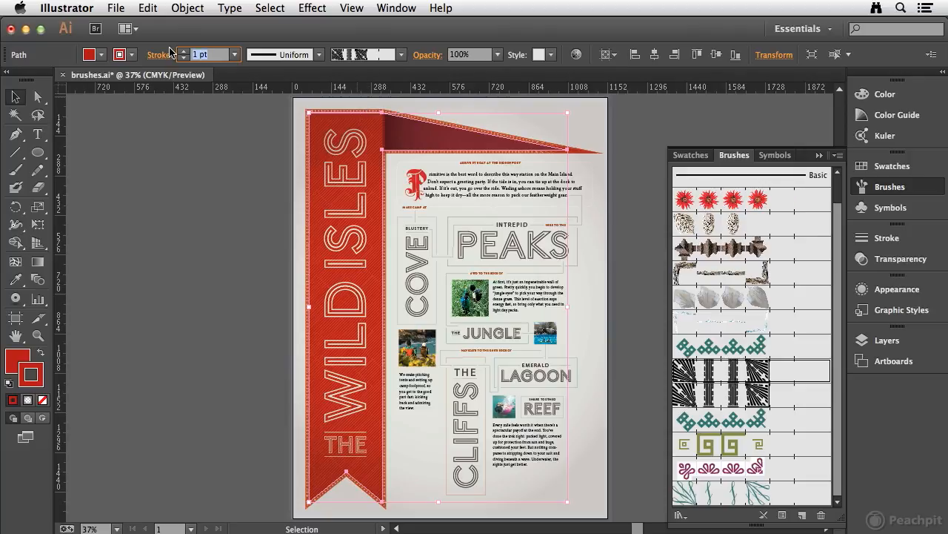
text(.75)
key(Return)
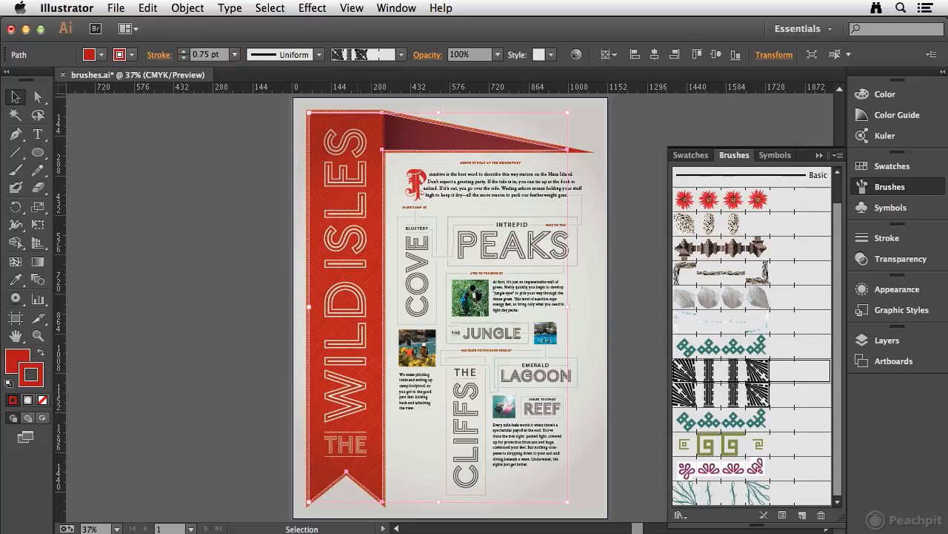
click(260, 152)
key(z)
drag(368, 100, 448, 151)
key(v)
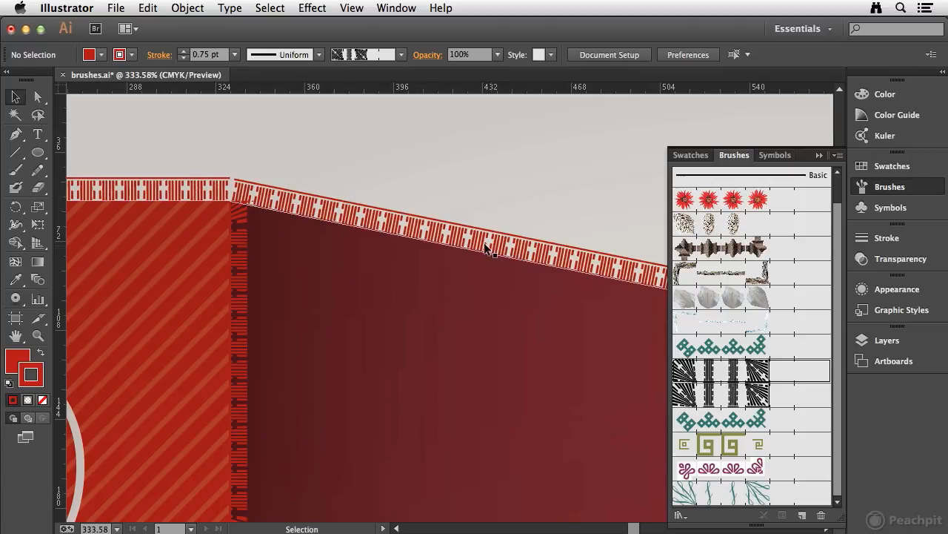
key(super+0)
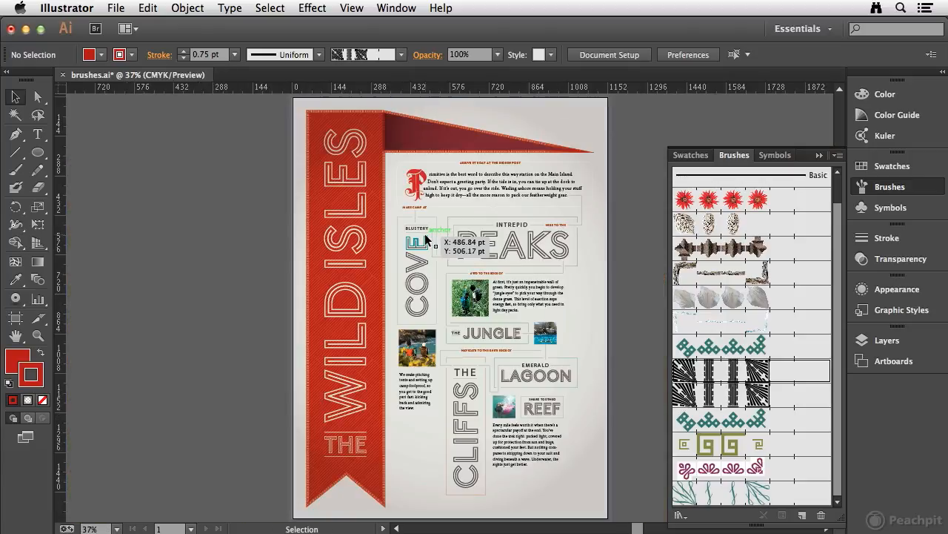
Step: Apply Pattern Brush 28, the grey shells, to the ornamental frame around the introductory paragraph
key(z)
drag(393, 149, 618, 316)
key(v)
click(295, 131)
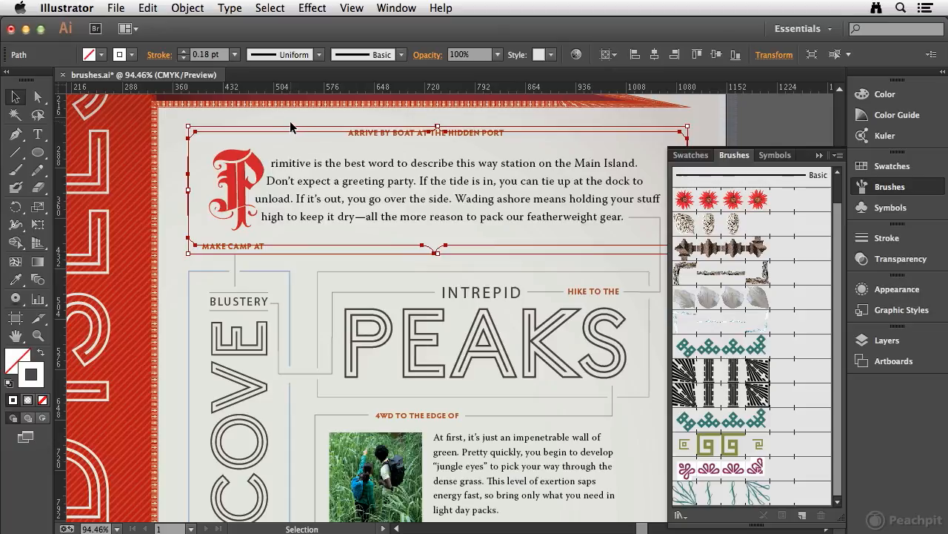
click(759, 299)
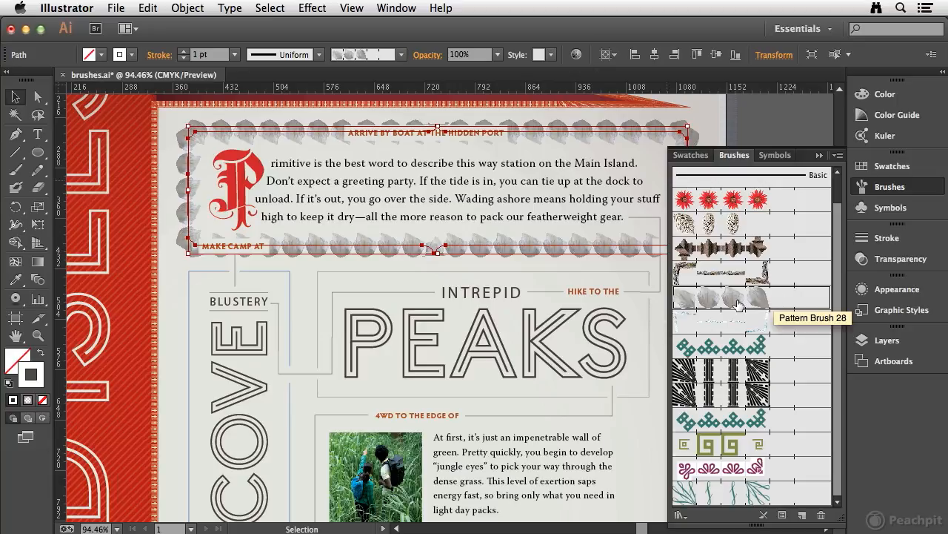
Step: Set the introductory paragraph frame's stroke weight to 0.18 pt
drag(220, 54, 144, 55)
key(BackSpace)
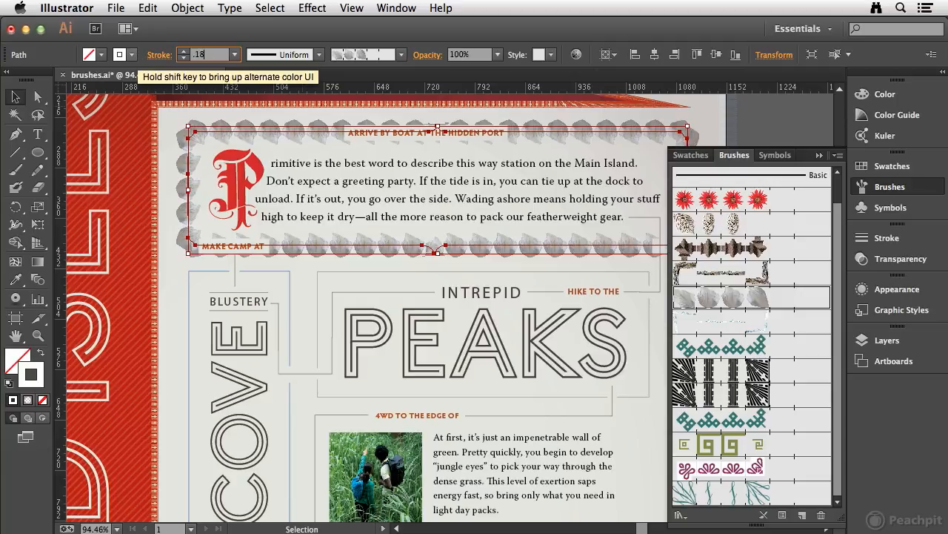
key(Return)
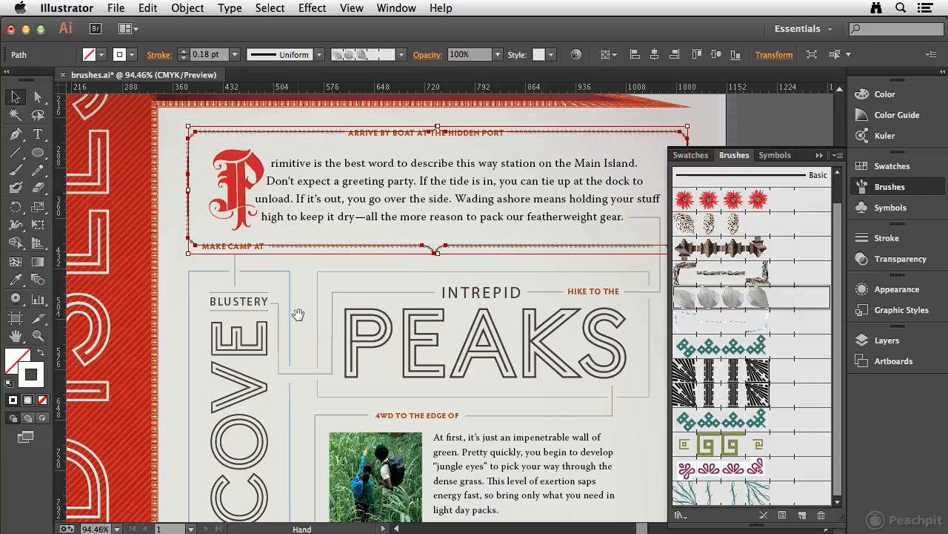
Step: Apply the red flower pattern brush to the rectangular frame around the BLUSTERY COVE heading
scroll(307, 309, down, 5)
scroll(306, 309, left, 5)
click(334, 224)
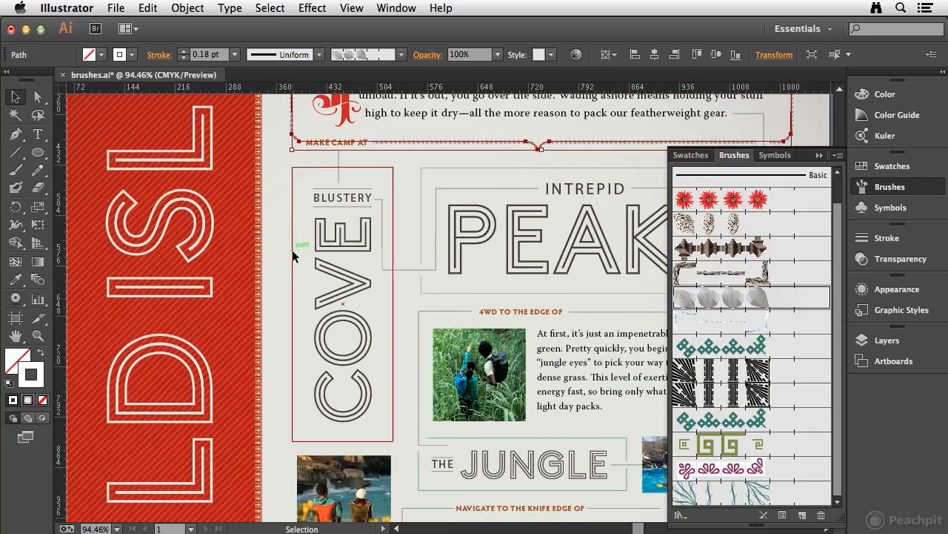
click(295, 256)
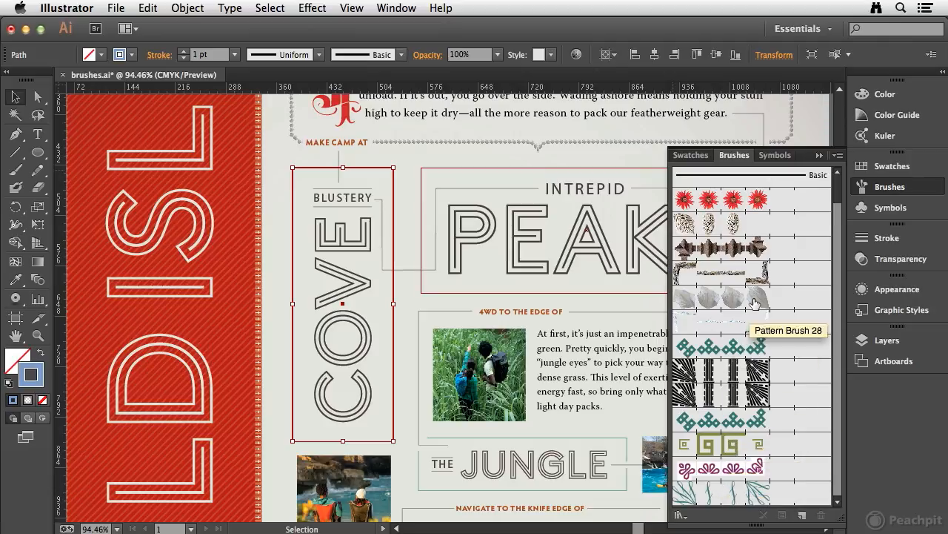
click(741, 200)
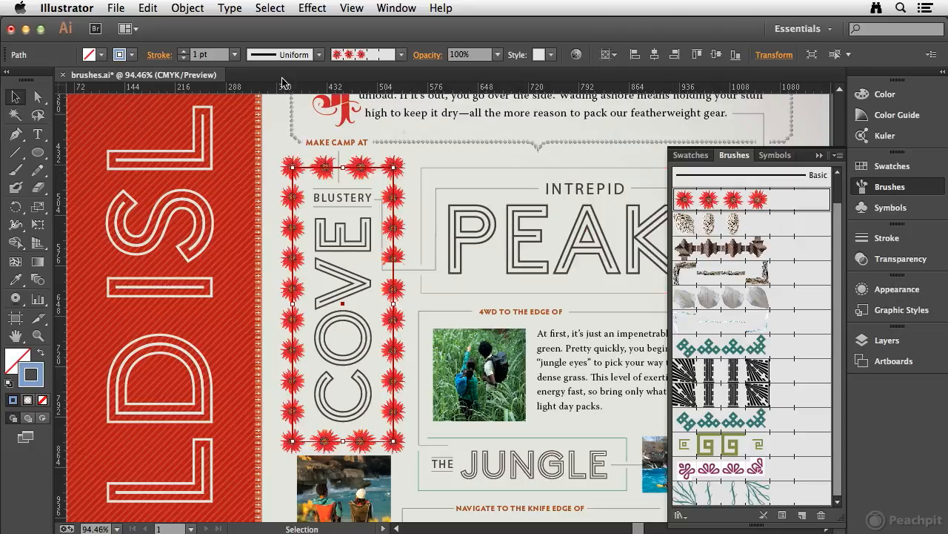
Step: Set the BLUSTERY COVE frame's stroke weight to 0.3 pt
click(195, 54)
text(.3)
key(Return)
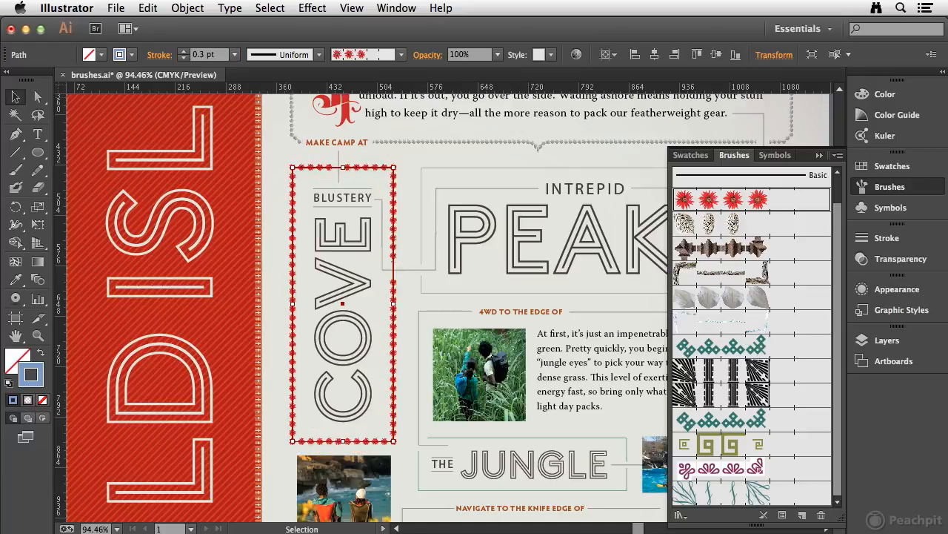
Step: Apply Pattern Brush 22, the brown rock pattern, to the frame around the INTREPID PEAKS heading
drag(487, 268, 352, 257)
drag(421, 264, 370, 268)
click(326, 159)
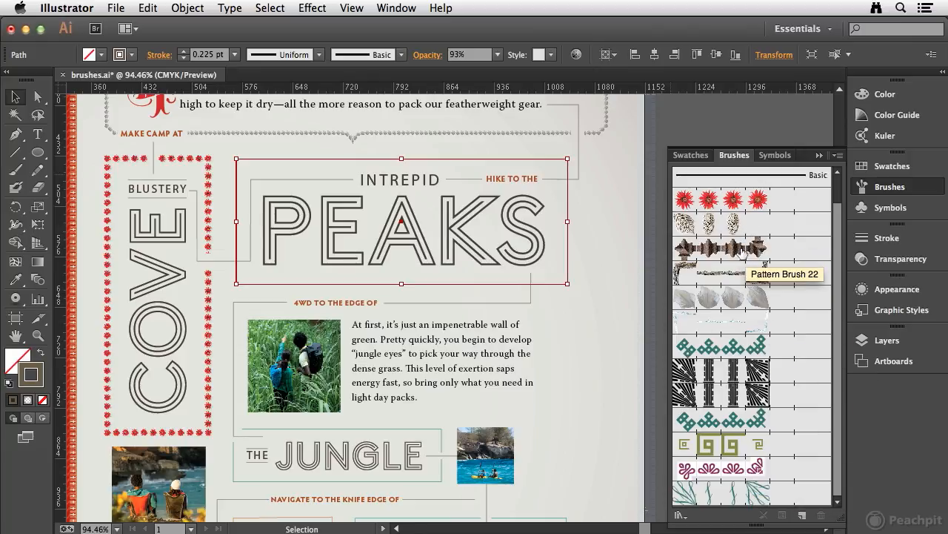
click(401, 55)
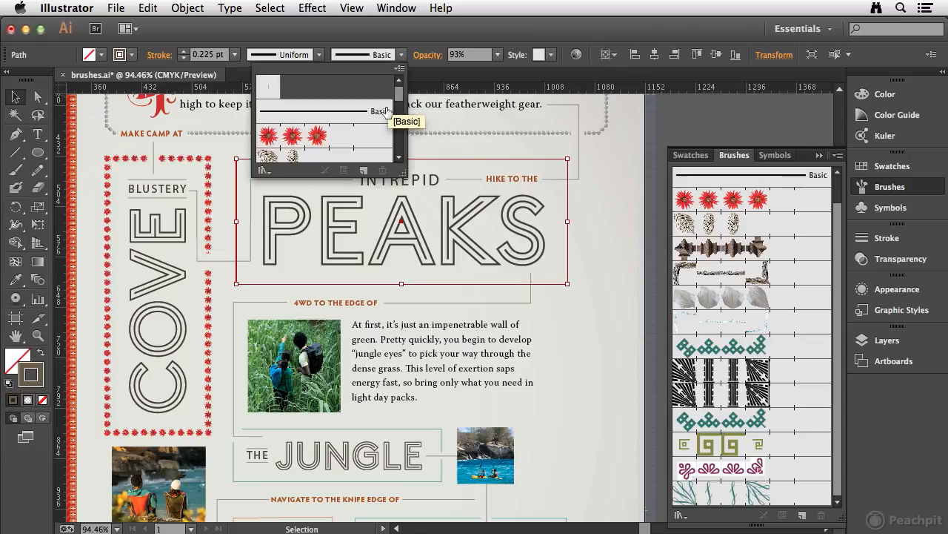
click(401, 56)
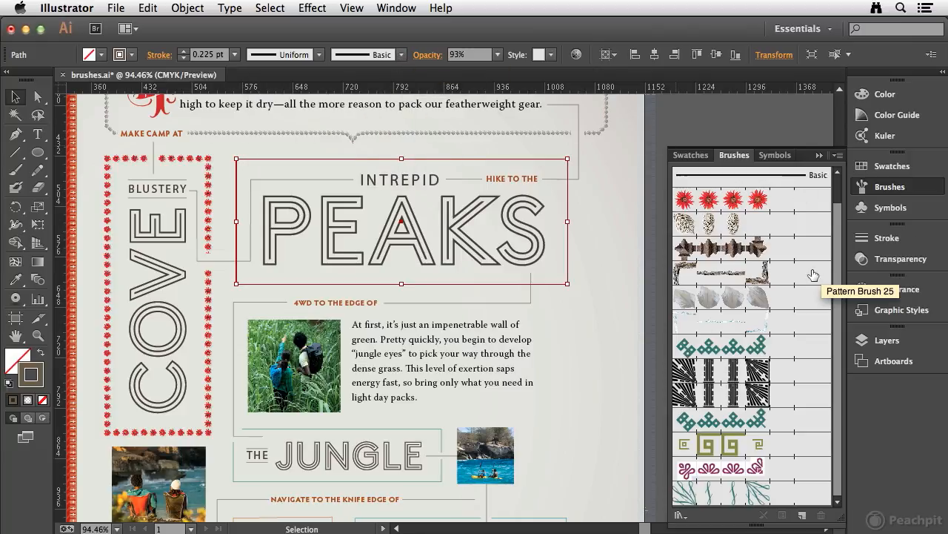
click(741, 252)
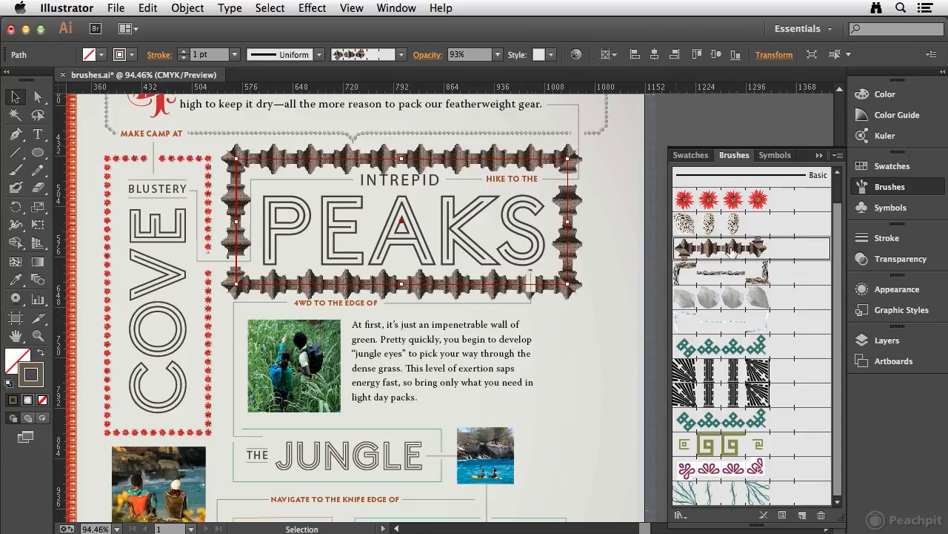
Step: Set the INTREPID PEAKS frame's stroke weight to 0.225 pt
click(211, 55)
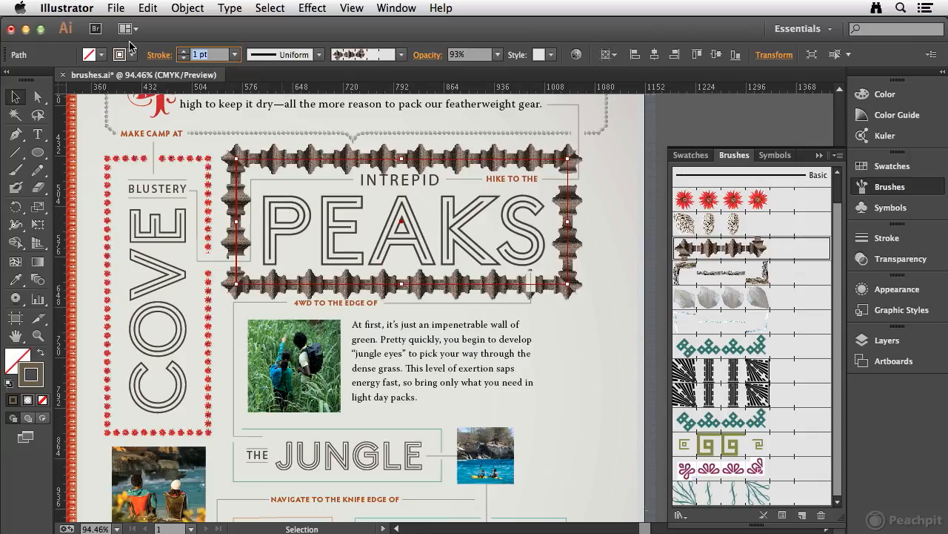
key(BackSpace)
key(Return)
Step: Apply Pattern Brush 7, the green key pattern, to the frame around THE JUNGLE heading
mouse_move(354, 309)
mouse_down()
mouse_move(462, 179)
mouse_move(444, 113)
mouse_up()
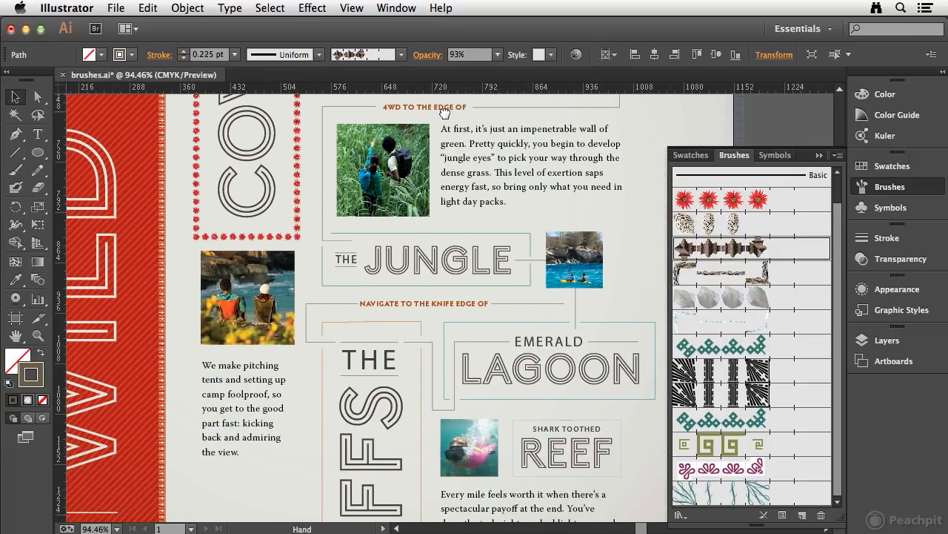
click(399, 232)
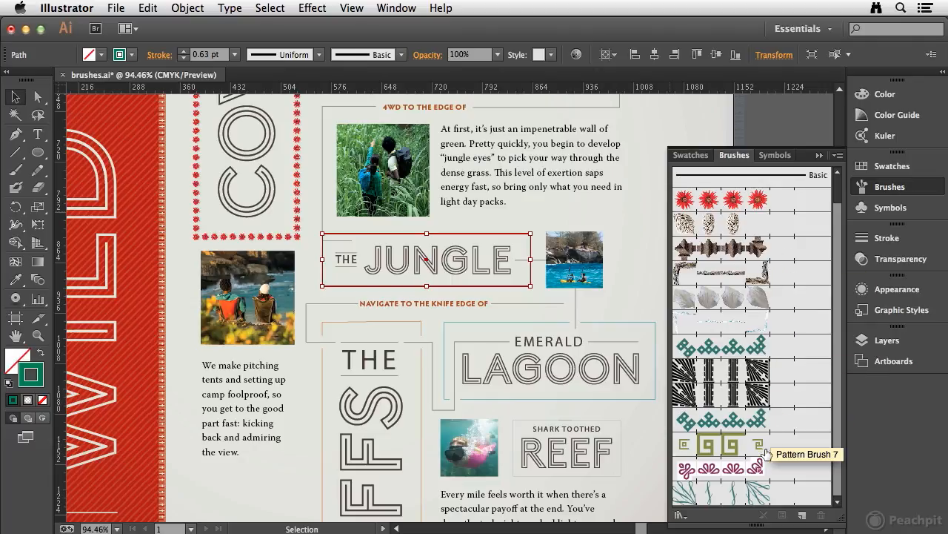
click(719, 448)
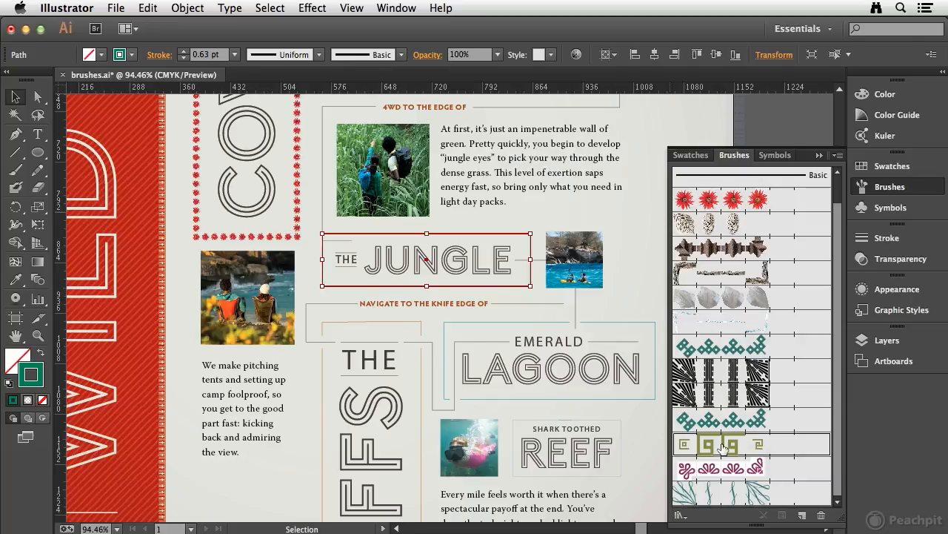
Step: Set the stroke weight of the frame around THE JUNGLE heading to 0.63 pt
click(215, 55)
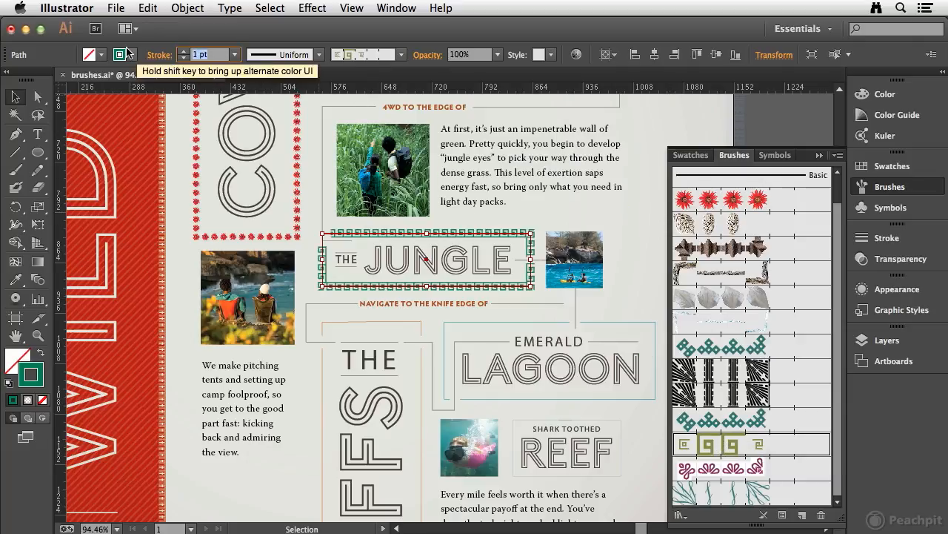
text(0.63)
key(Return)
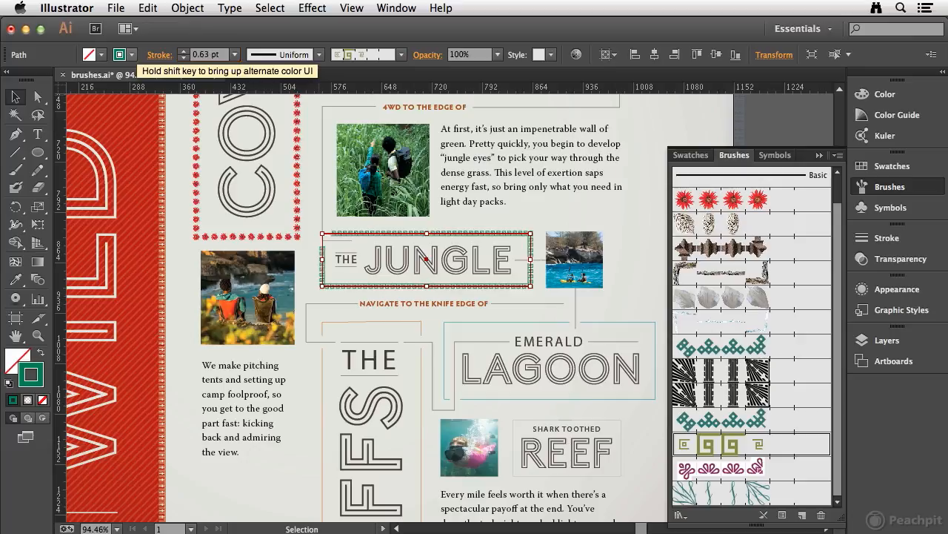
Step: Apply the magenta floral scroll pattern brush to the frame around THE CLIFFS heading and set its stroke weight to 0.42 pt
scroll(289, 320, down, 5)
scroll(289, 320, right, 2)
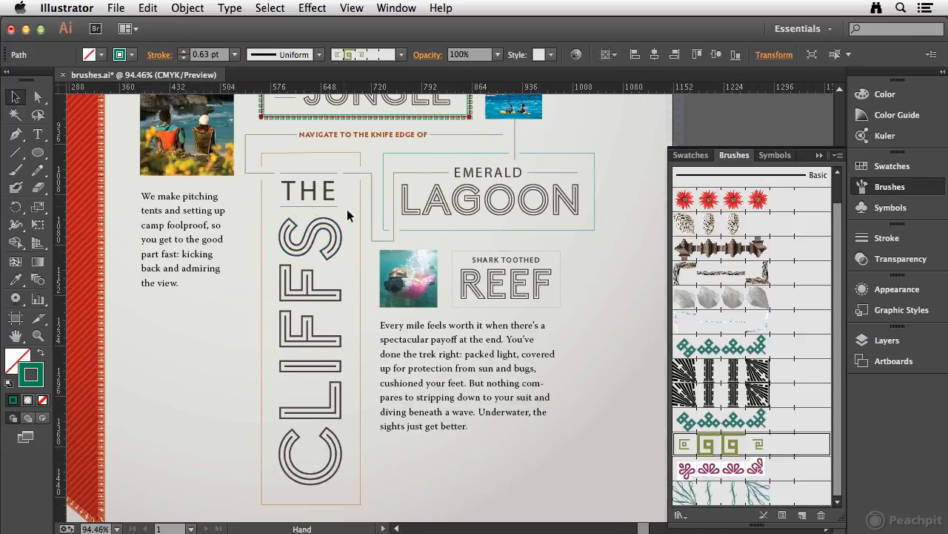
click(361, 232)
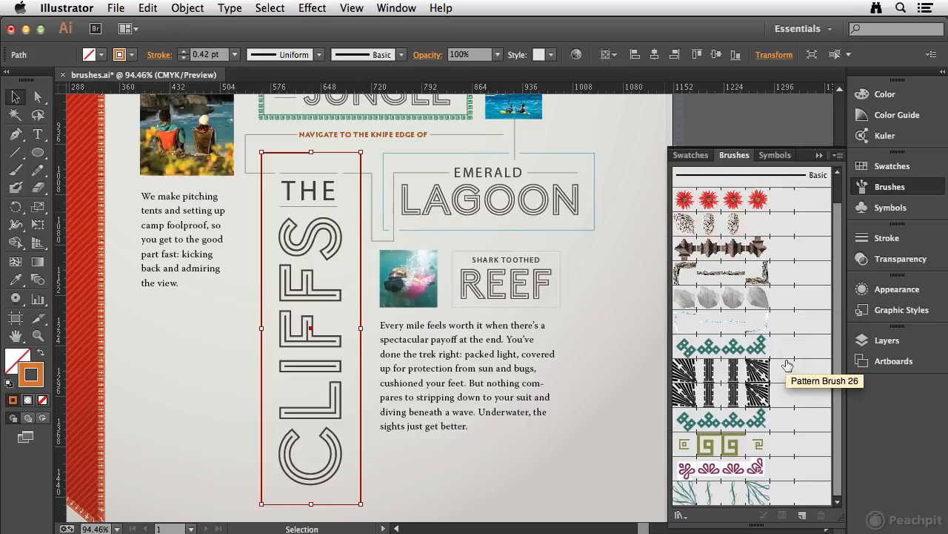
click(773, 471)
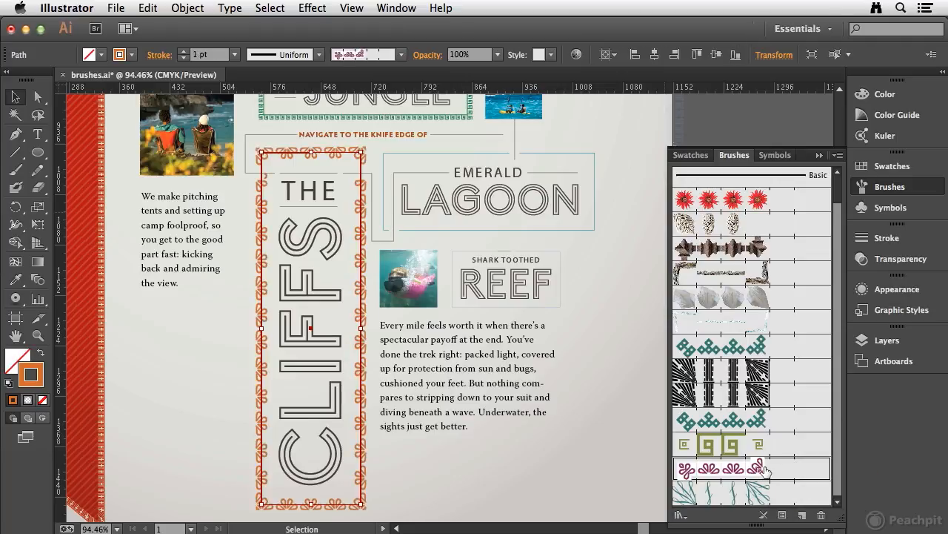
click(200, 55)
key(BackSpace)
key(Return)
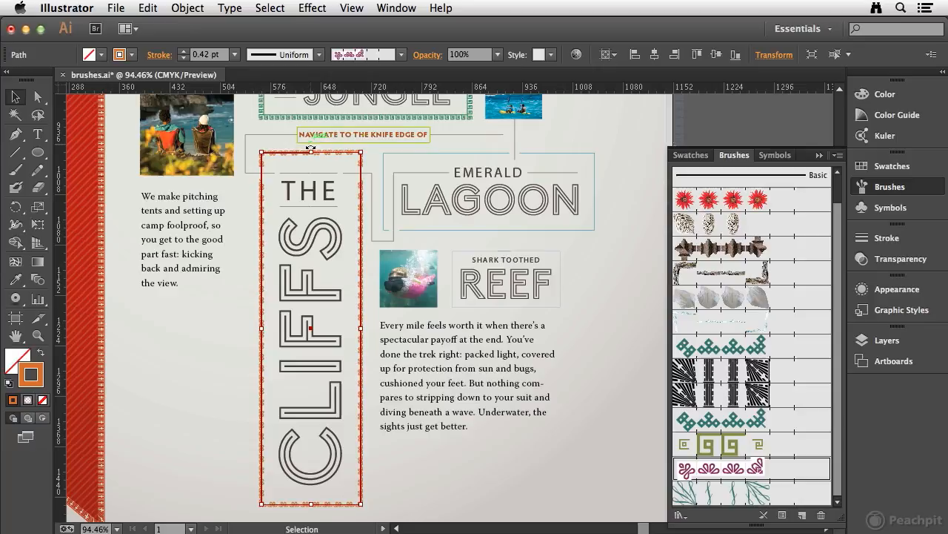
click(208, 334)
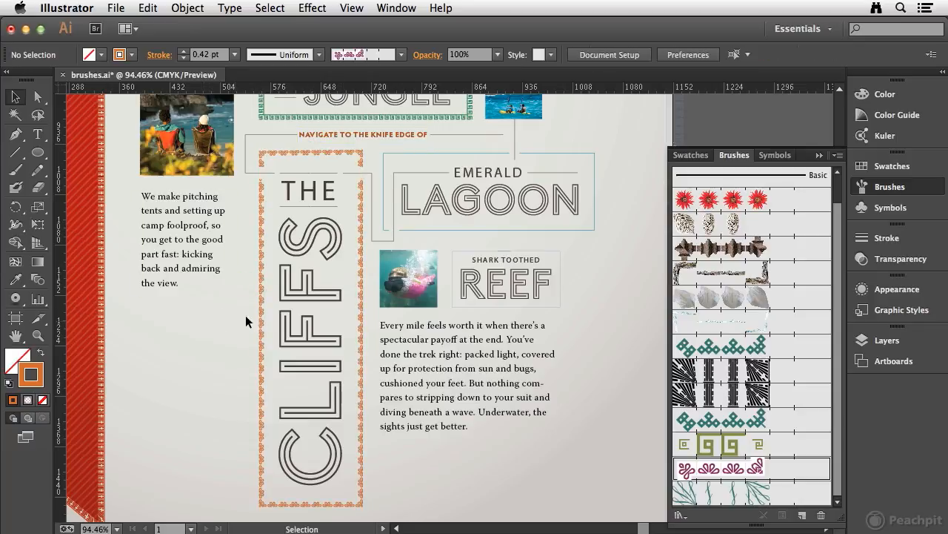
Step: Apply the teal diamond pattern brush listed just above the green key pattern to the EMERALD LAGOON frame, with a 0.5 pt stroke weight
click(572, 153)
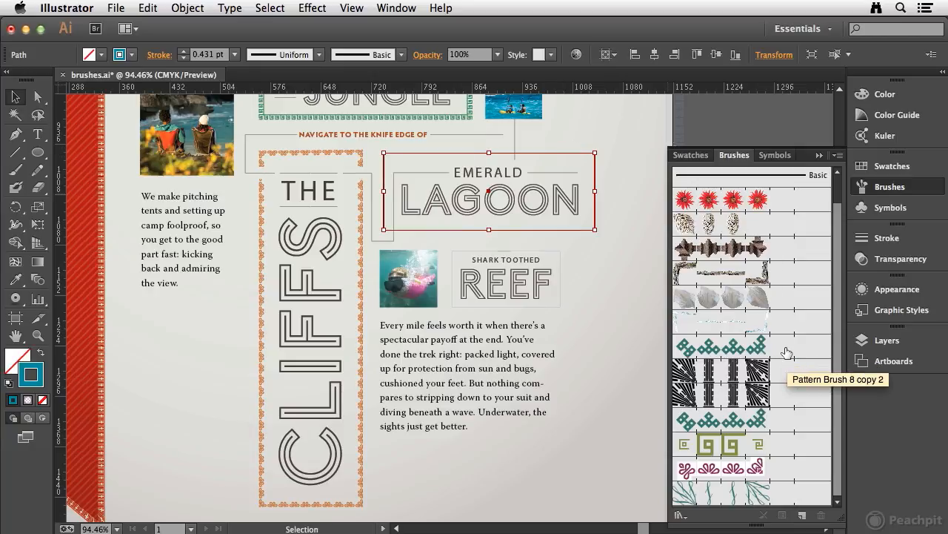
click(767, 423)
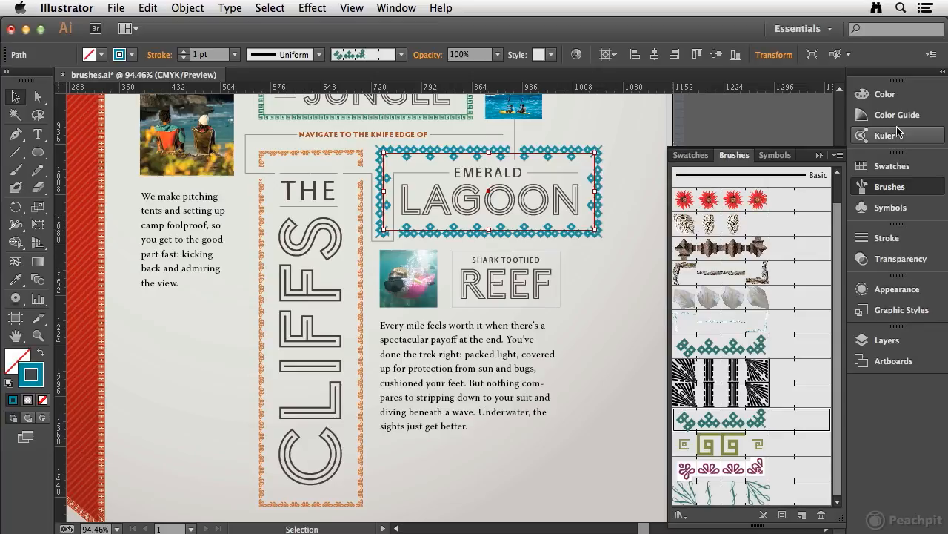
click(919, 172)
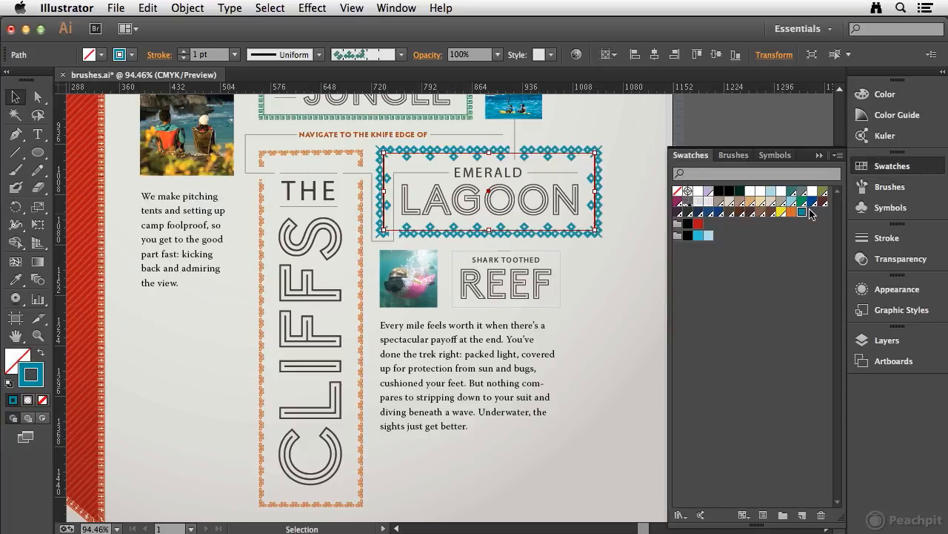
click(925, 171)
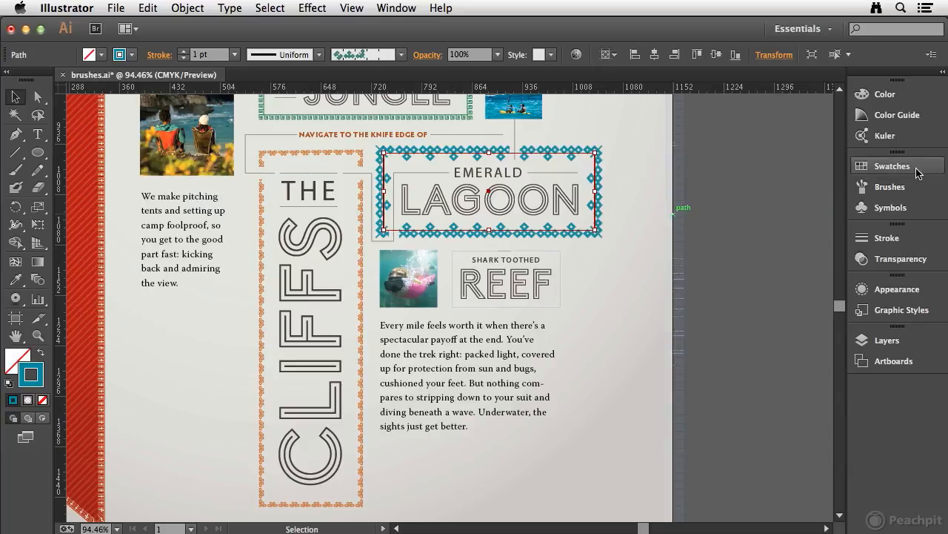
click(216, 55)
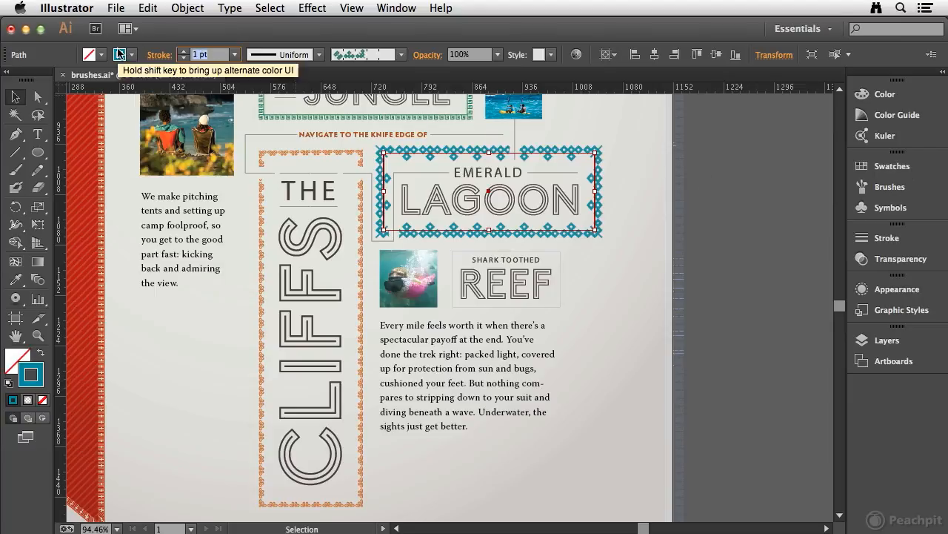
text(0.5)
key(Return)
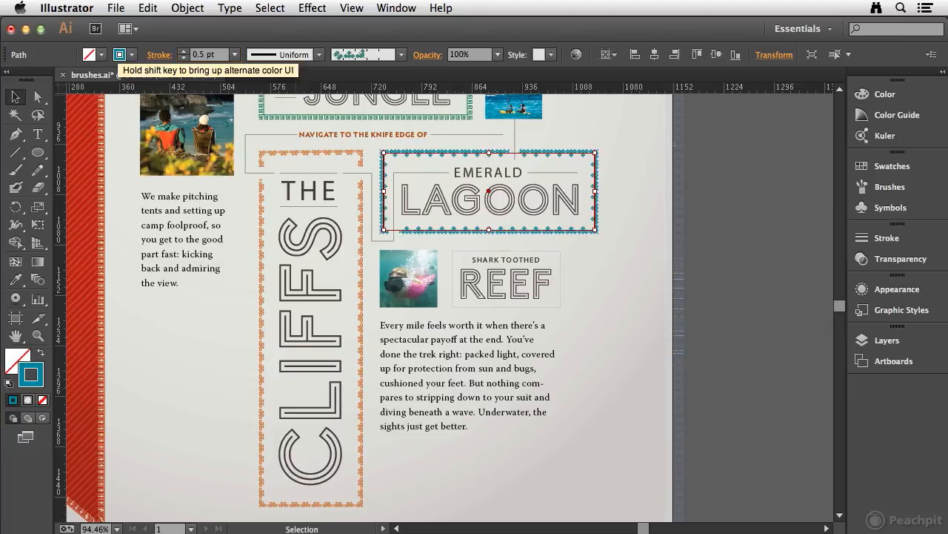
click(635, 176)
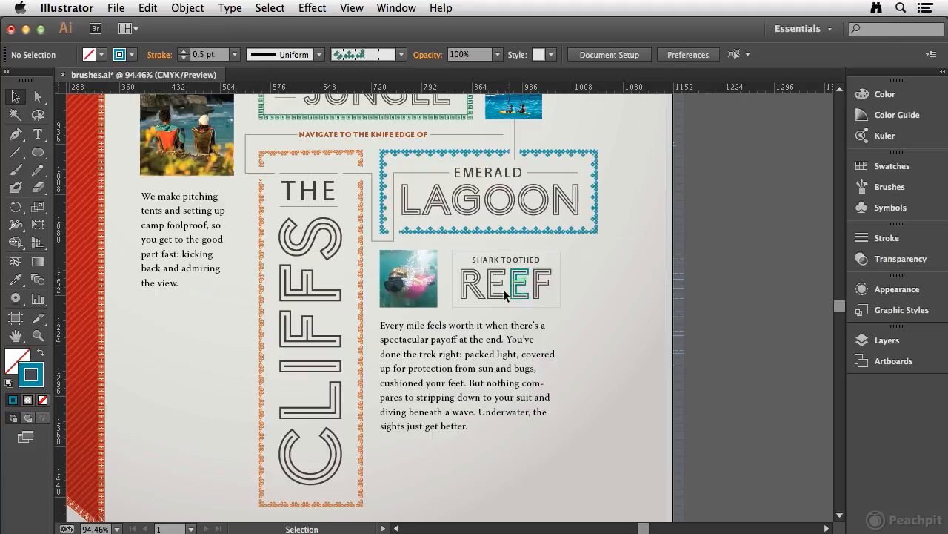
Step: Apply the grey shell-like pattern brush to the frame around the SHARK TOOTHED REEF heading and set its stroke weight to 0.152 pt
click(551, 250)
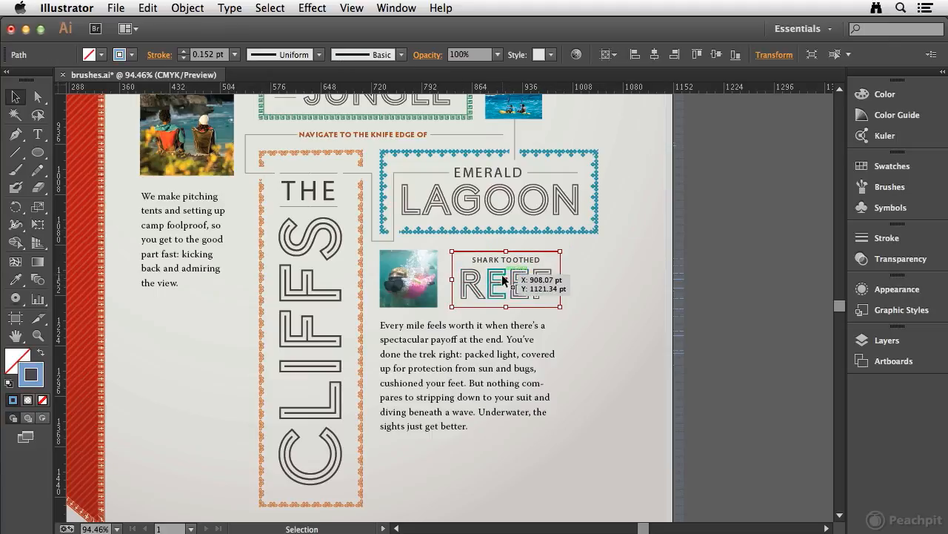
click(915, 187)
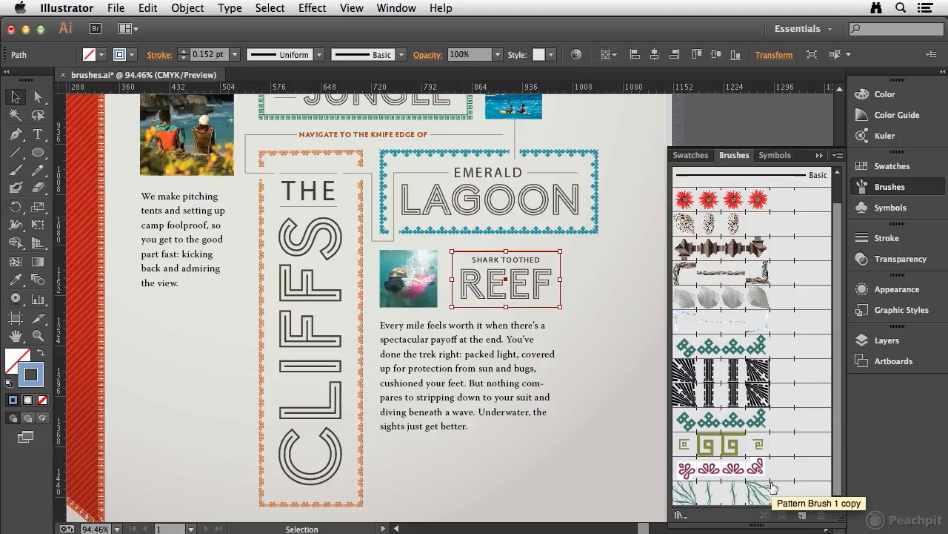
click(760, 299)
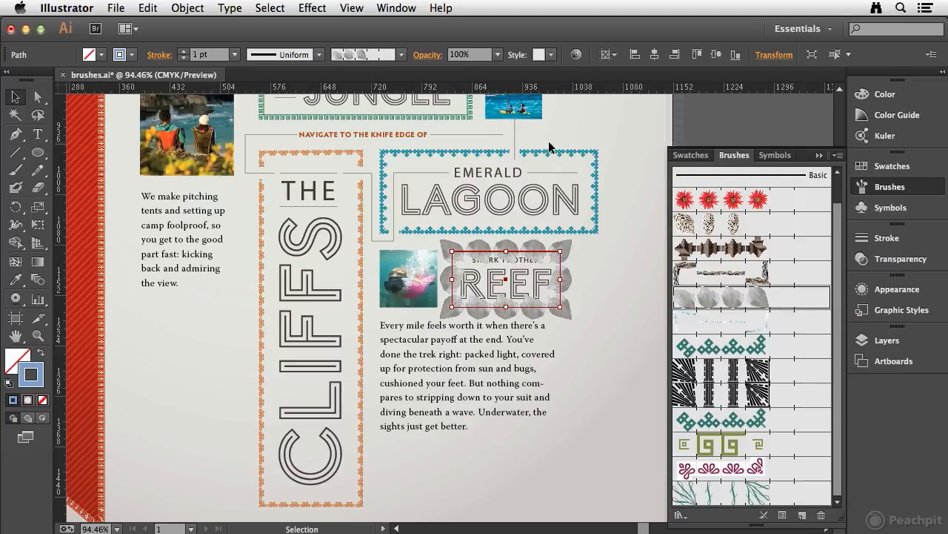
click(220, 57)
key(BackSpace)
text(.152)
key(Return)
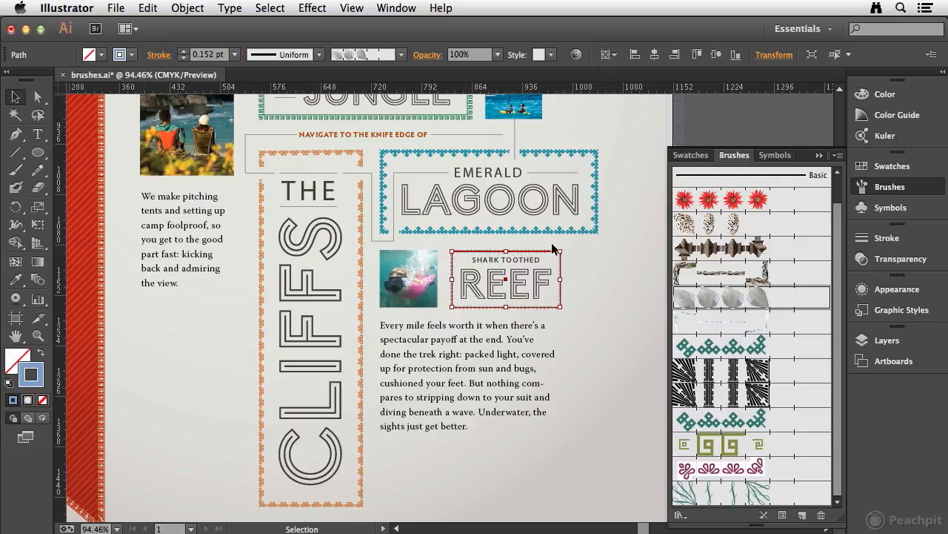
click(608, 291)
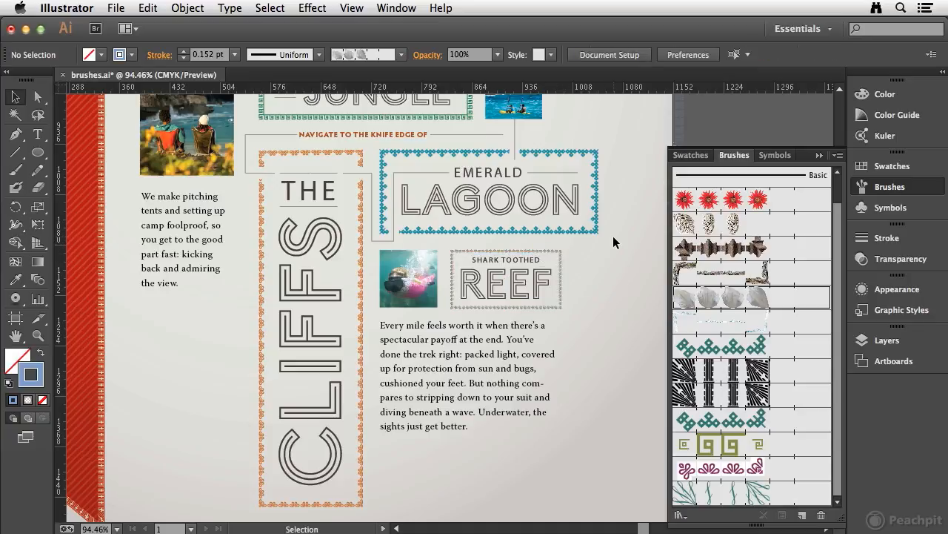
key(super+0)
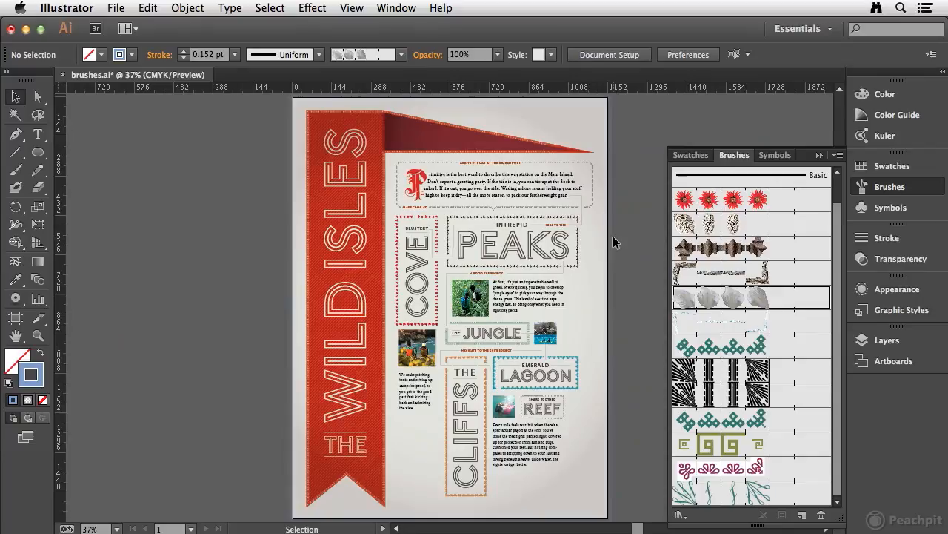
click(888, 191)
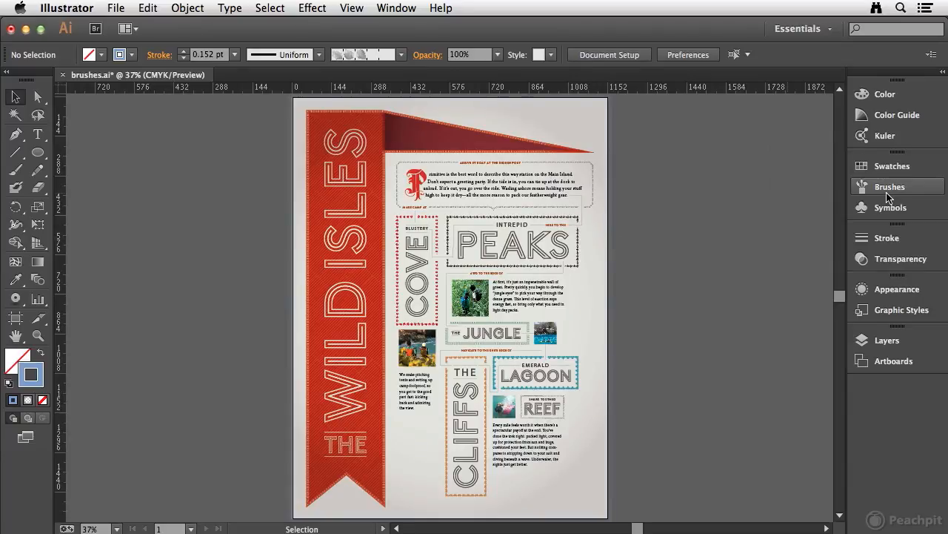